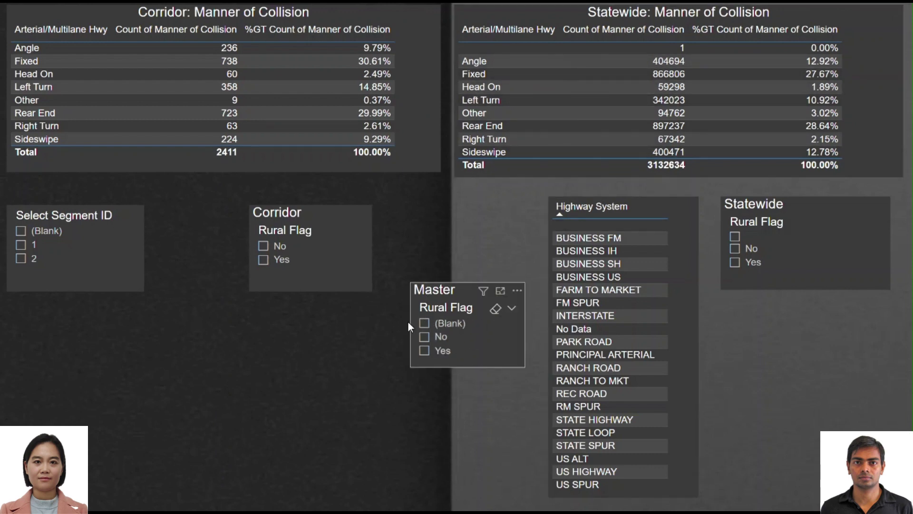
Compare the corridor and statewide collision tables with the Master Rural Flag set to Yes and to No
click(430, 352)
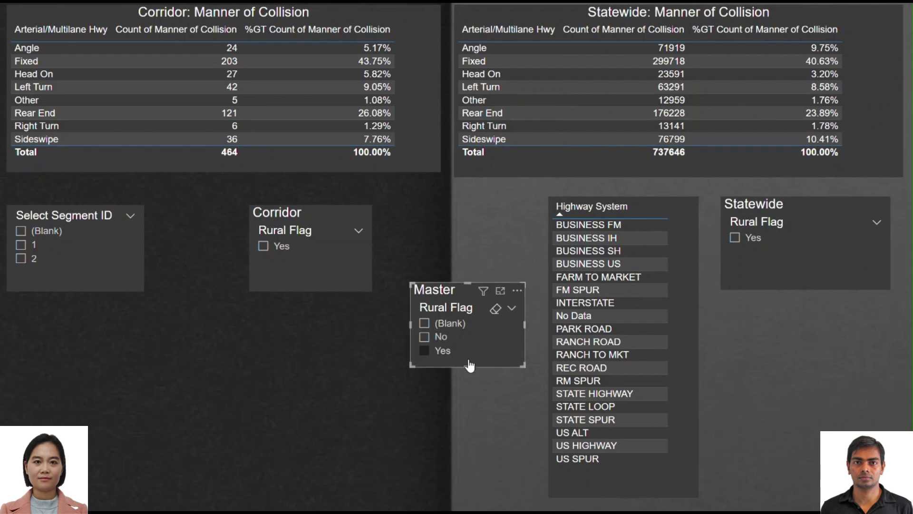
click(433, 355)
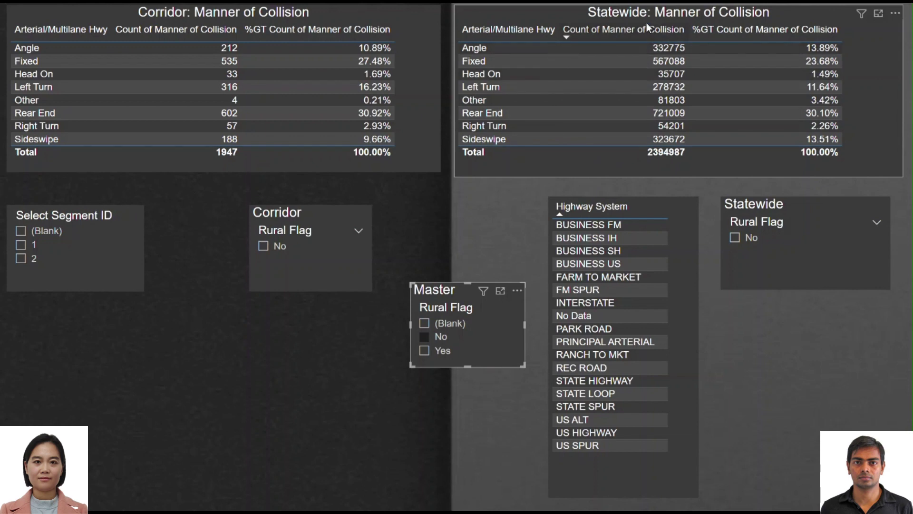
click(560, 176)
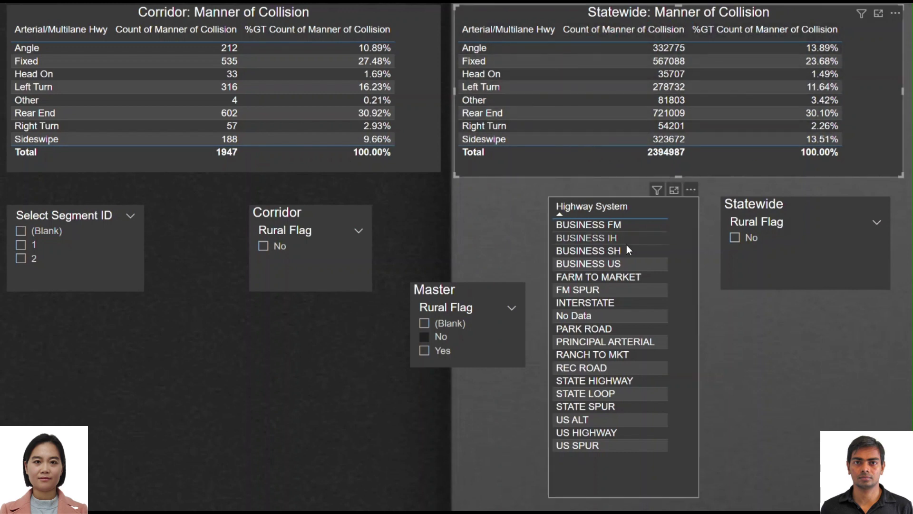
Limit the statewide collision table to the FARM TO MARKET highway system and set the Master Rural Flag to Yes
click(621, 278)
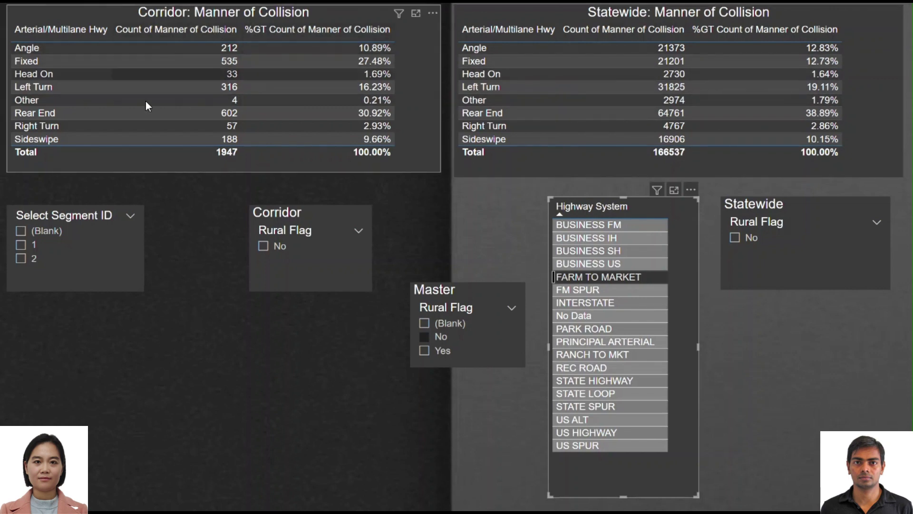
click(190, 167)
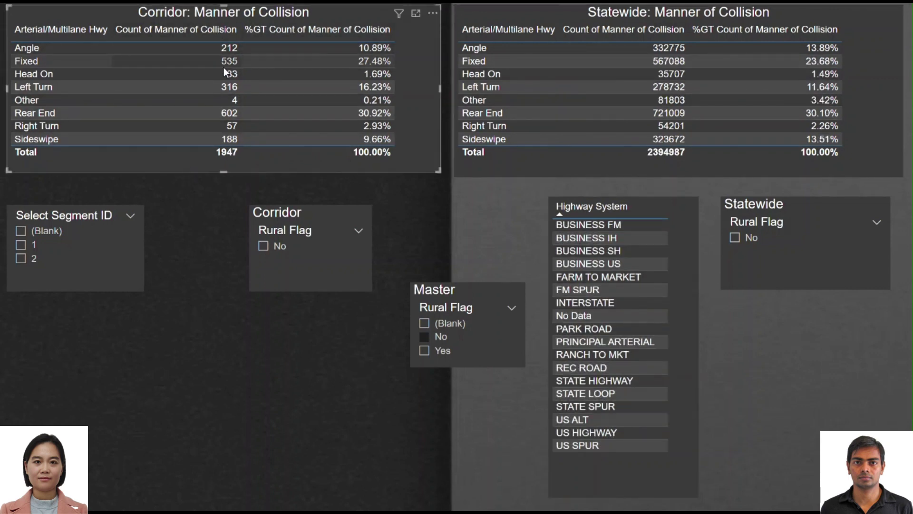
click(580, 278)
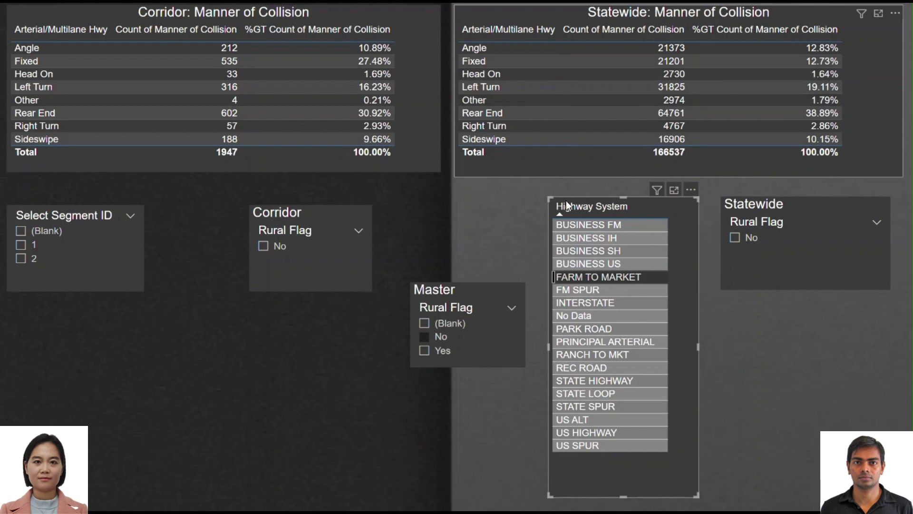
click(423, 351)
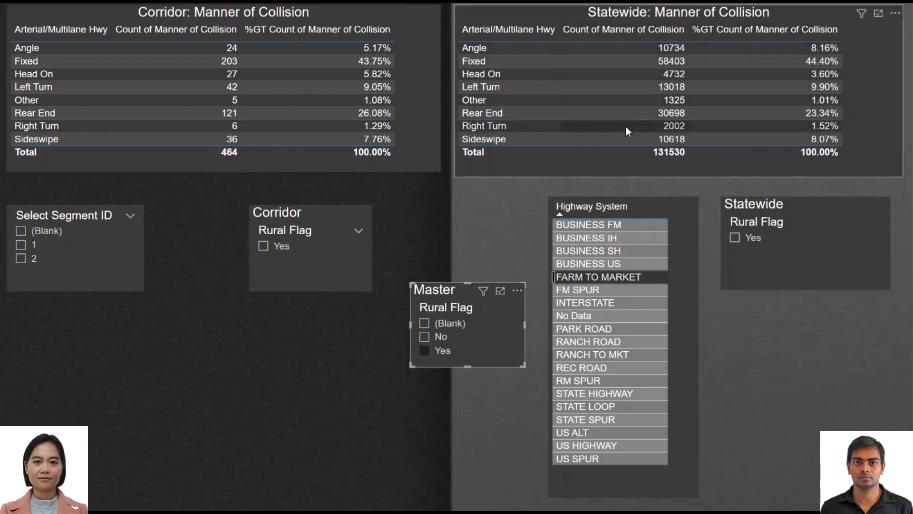
click(195, 161)
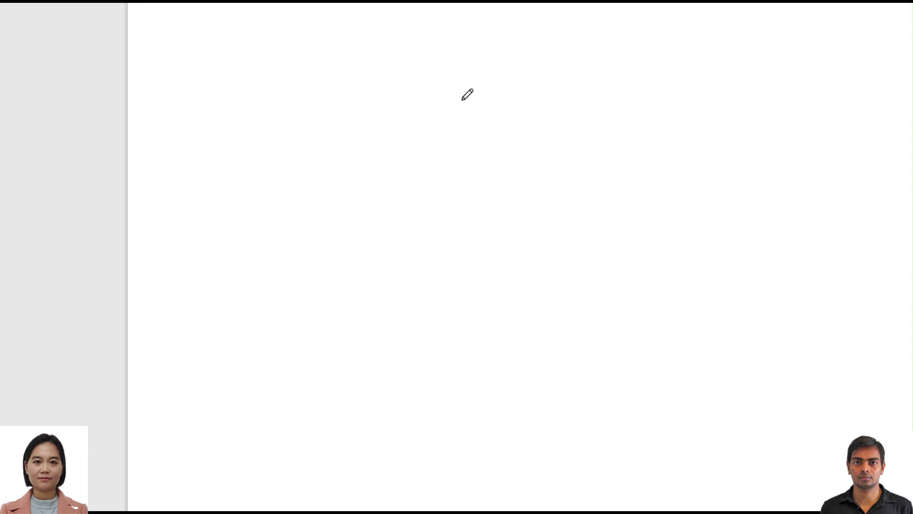
Draw a double horizontal divider across the blank whiteboard, handwriting "Corridor" above it and "Statewide County" below it
mouse_move(284, 240)
mouse_down()
mouse_move(894, 236)
mouse_move(158, 234)
mouse_up()
mouse_move(151, 86)
mouse_down()
mouse_move(136, 114)
mouse_move(198, 104)
mouse_move(221, 118)
mouse_move(246, 89)
mouse_move(267, 114)
mouse_move(285, 93)
mouse_move(277, 98)
mouse_up()
click(219, 93)
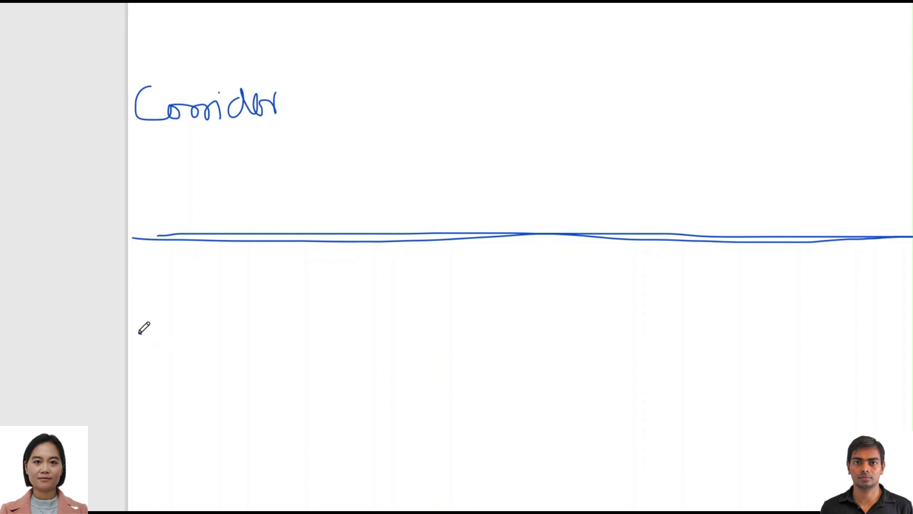
mouse_move(148, 356)
mouse_down()
mouse_move(171, 332)
mouse_move(206, 343)
mouse_move(191, 336)
mouse_up()
drag(209, 342, 240, 346)
mouse_move(162, 381)
mouse_down()
mouse_move(206, 386)
mouse_move(228, 367)
mouse_move(256, 371)
mouse_up()
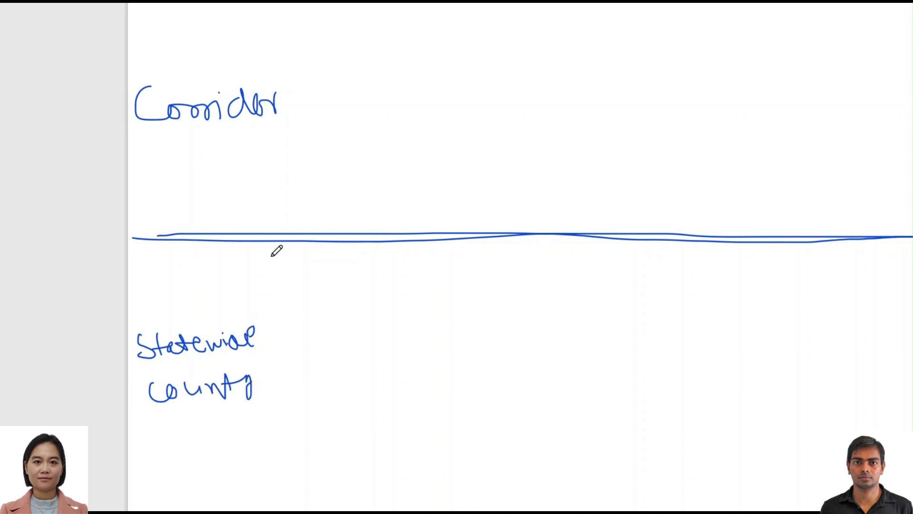
Sketch a descending chain of overlapping blue boxes in the Corridor section and one blue box in the Statewide section
mouse_move(308, 50)
mouse_down()
mouse_move(358, 108)
mouse_move(354, 40)
mouse_move(324, 49)
mouse_up()
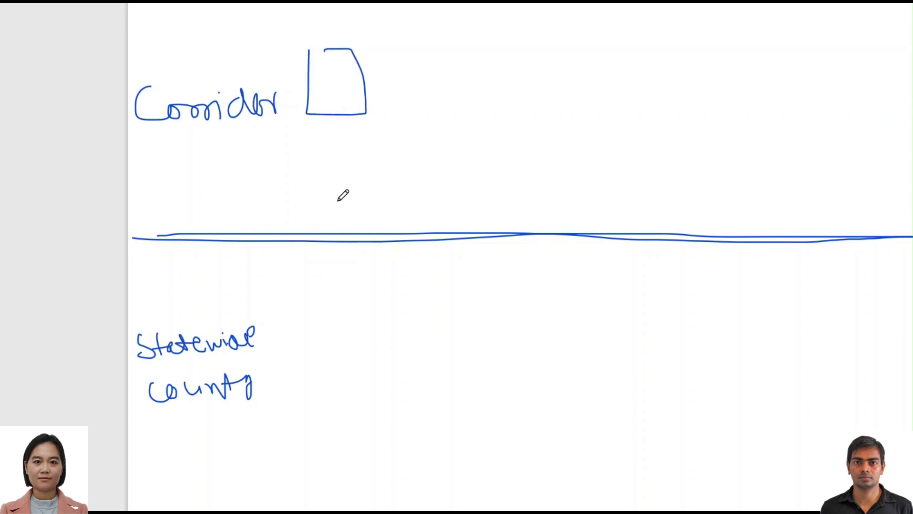
mouse_move(319, 265)
mouse_down()
mouse_move(366, 333)
mouse_move(320, 265)
mouse_up()
mouse_move(349, 75)
mouse_down()
mouse_move(467, 121)
mouse_move(365, 89)
mouse_up()
mouse_move(421, 100)
mouse_down()
mouse_move(424, 145)
mouse_move(470, 84)
mouse_move(427, 98)
mouse_move(463, 145)
mouse_move(511, 101)
mouse_move(454, 111)
mouse_move(575, 170)
mouse_move(523, 126)
mouse_move(666, 173)
mouse_move(554, 140)
mouse_move(549, 147)
mouse_up()
mouse_move(634, 150)
mouse_down()
mouse_move(643, 186)
mouse_move(719, 144)
mouse_move(650, 152)
mouse_up()
mouse_move(726, 161)
mouse_down()
mouse_move(783, 176)
mouse_move(726, 169)
mouse_move(777, 208)
mouse_move(837, 174)
mouse_move(787, 174)
mouse_up()
mouse_move(822, 200)
mouse_down()
mouse_move(863, 225)
mouse_move(868, 194)
mouse_move(808, 202)
mouse_up()
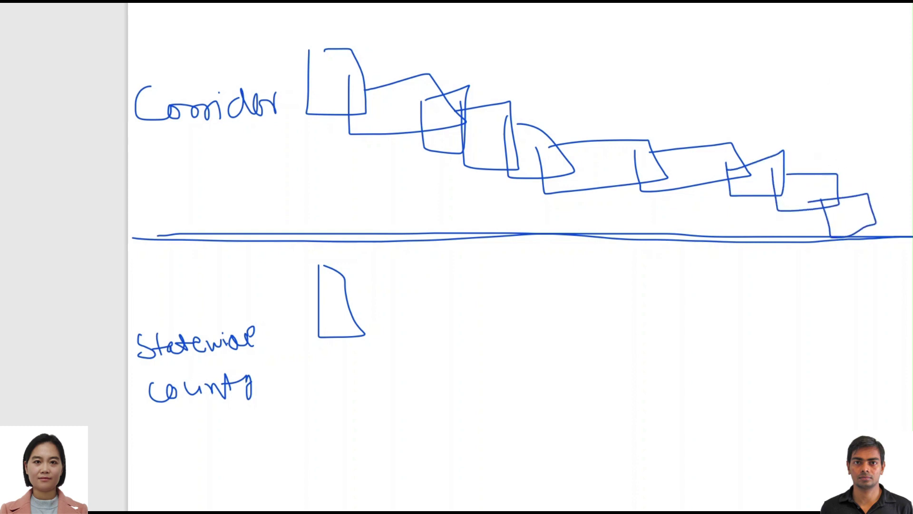
With a green pen, add two overlapping boxes to the Statewide chain and strike lines across the first box of each section
click(756, 4)
click(668, 34)
mouse_move(339, 307)
mouse_down()
mouse_move(347, 358)
mouse_move(434, 310)
mouse_move(337, 314)
mouse_up()
mouse_move(414, 335)
mouse_down()
mouse_move(421, 376)
mouse_move(507, 394)
mouse_move(501, 333)
mouse_move(403, 341)
mouse_up()
drag(306, 82, 362, 87)
mouse_move(321, 297)
mouse_down()
mouse_move(298, 301)
mouse_move(367, 301)
mouse_up()
Extend the Statewide chain with four more overlapping green boxes and mark the wide middle Corridor box with a green line
mouse_move(473, 368)
mouse_down()
mouse_move(489, 434)
mouse_move(618, 373)
mouse_move(482, 371)
mouse_up()
mouse_move(564, 393)
mouse_down()
mouse_move(585, 471)
mouse_move(709, 384)
mouse_move(565, 398)
mouse_up()
mouse_move(650, 415)
mouse_down()
mouse_move(674, 483)
mouse_move(820, 485)
mouse_up()
drag(837, 428, 645, 425)
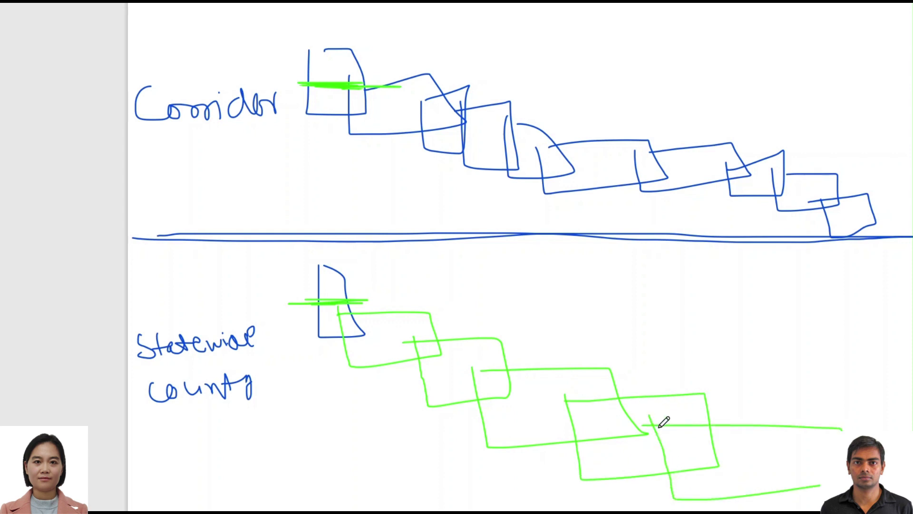
drag(771, 440, 794, 496)
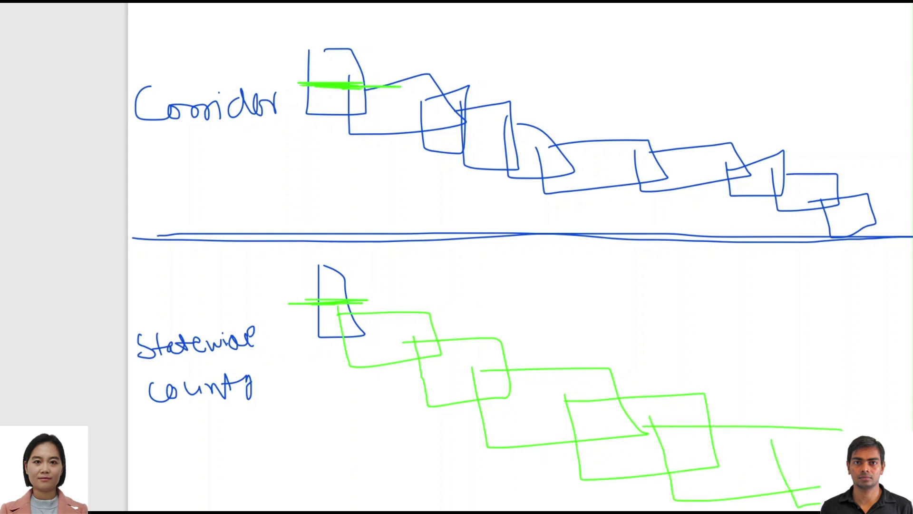
drag(778, 460, 776, 460)
drag(591, 166, 643, 165)
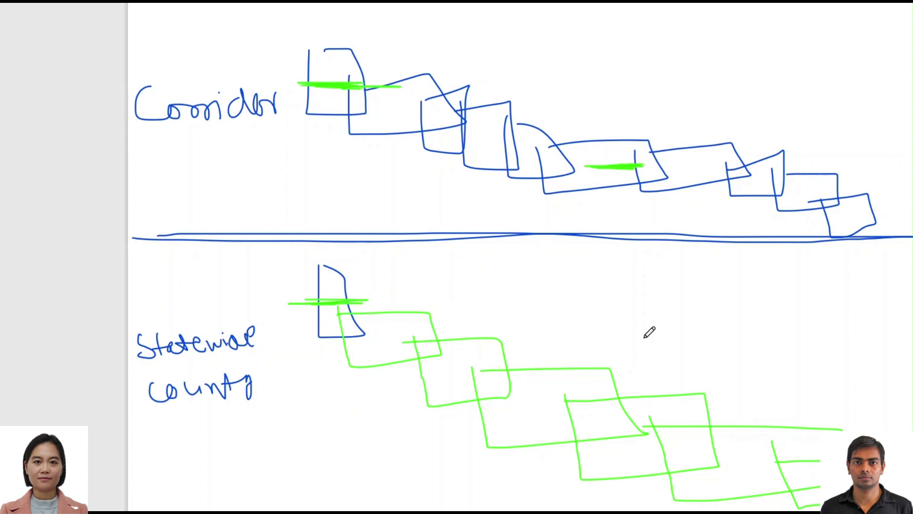